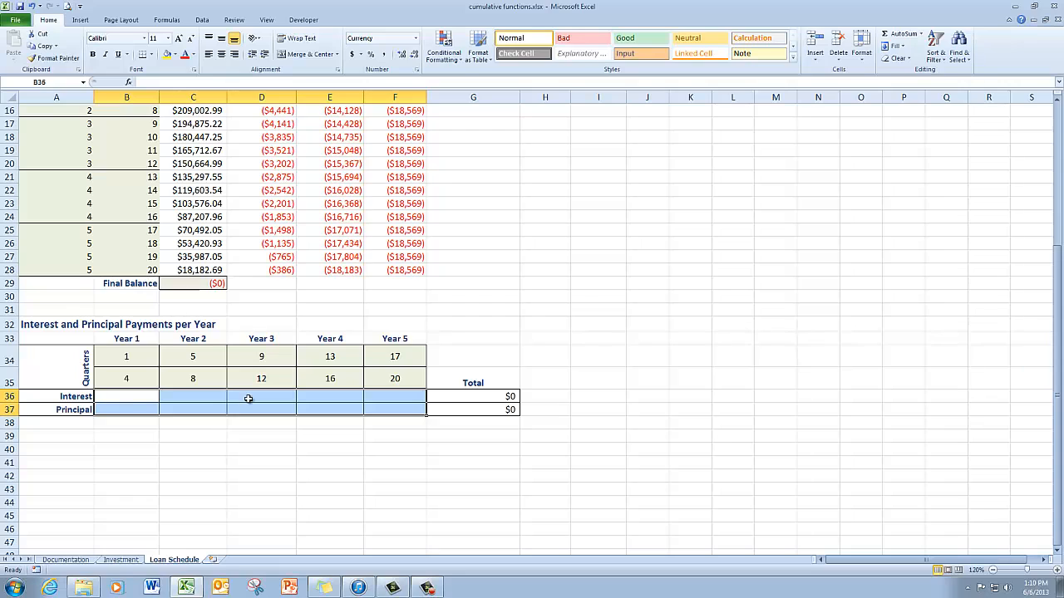
Step: Begin a CUMIPMT formula in Year 1 interest cell B36, using $D$5 as an absolute reference for the rate
click(130, 397)
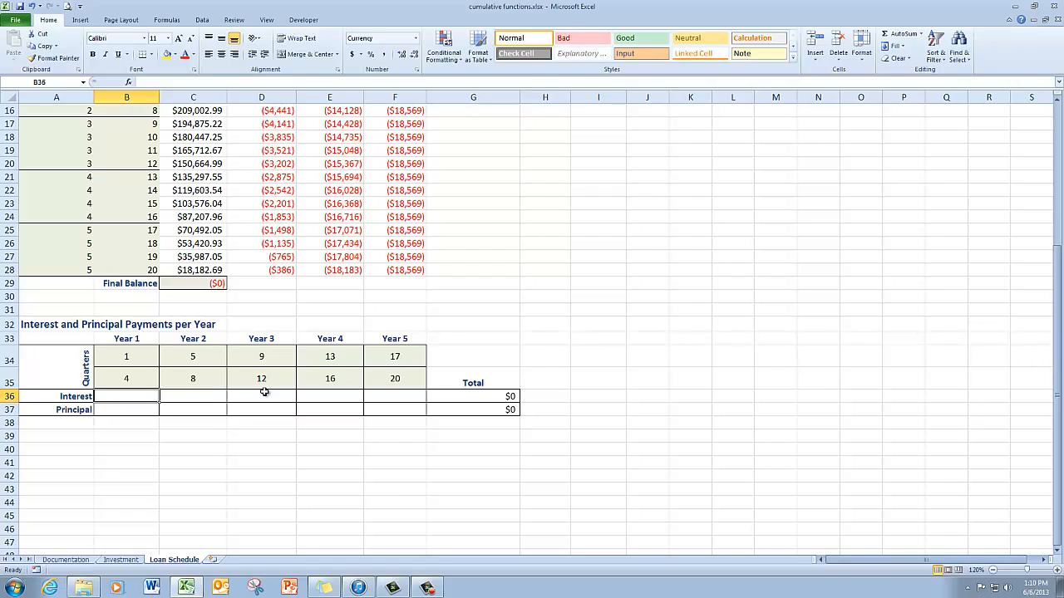
text(=)
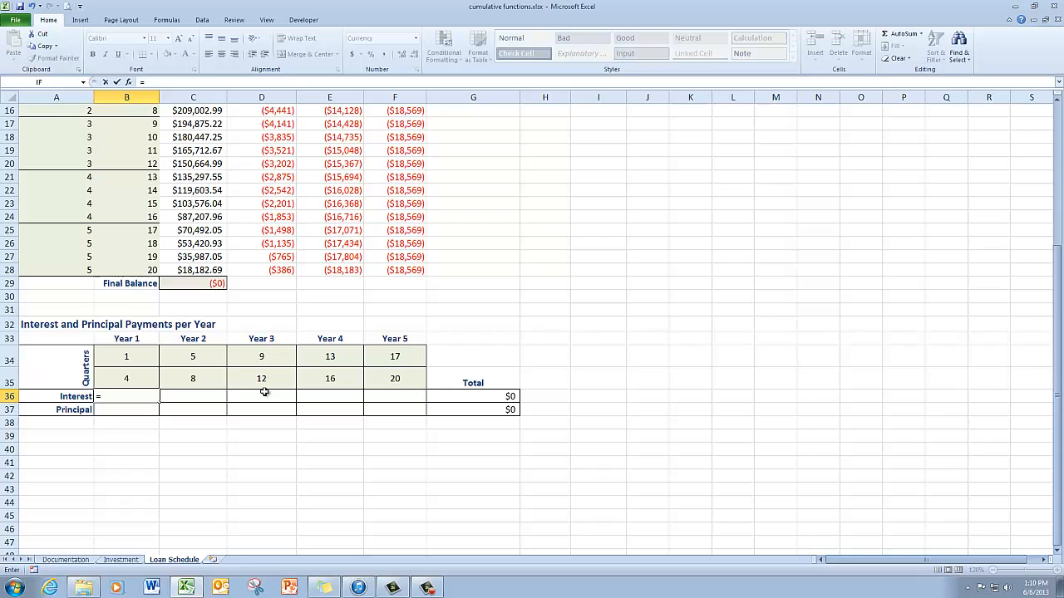
text(cum)
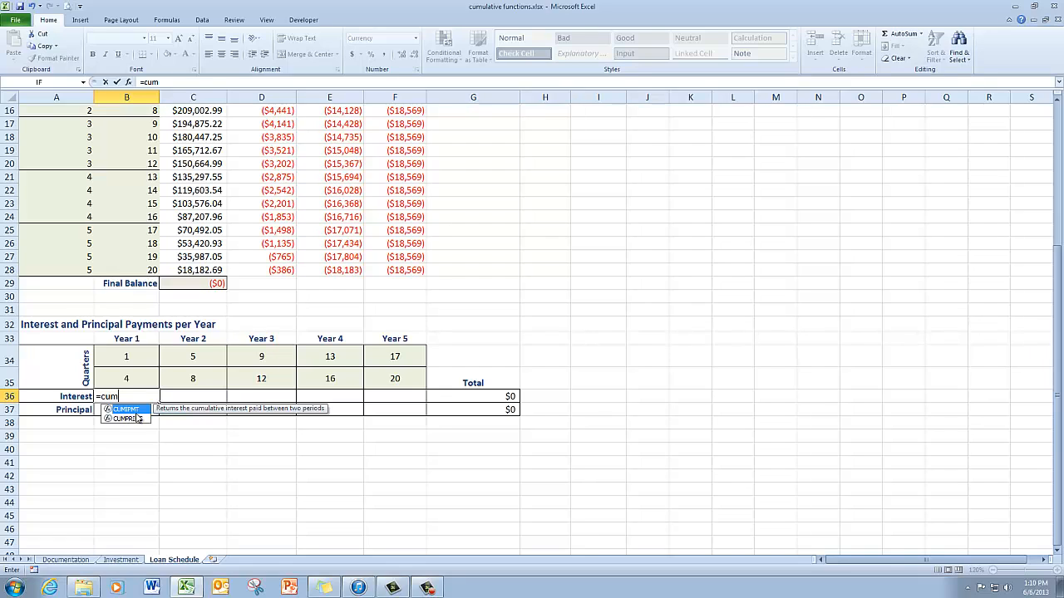
key(Tab)
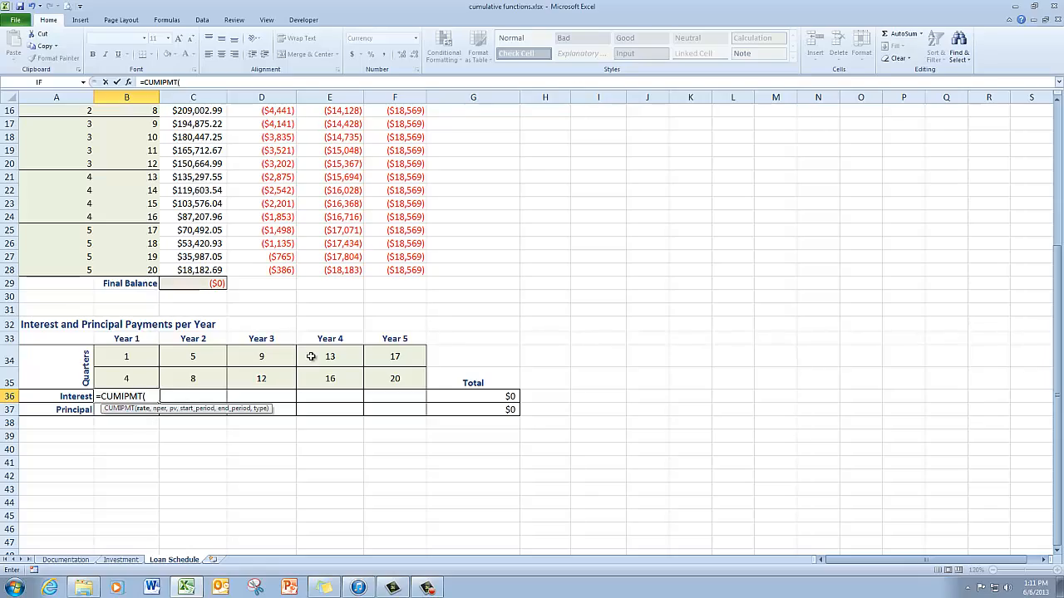
scroll(311, 357, up, 5)
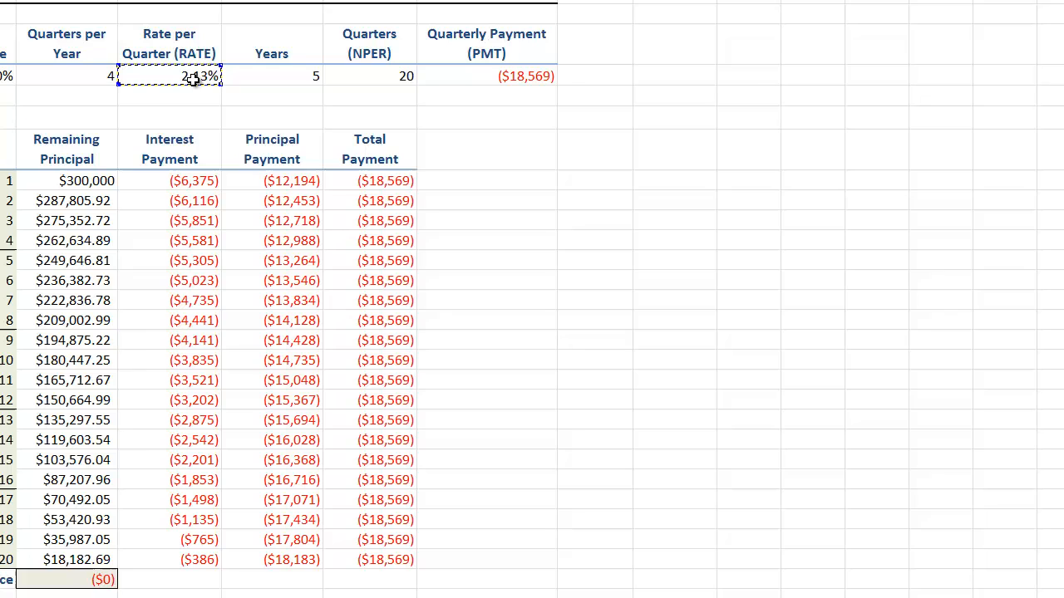
click(276, 186)
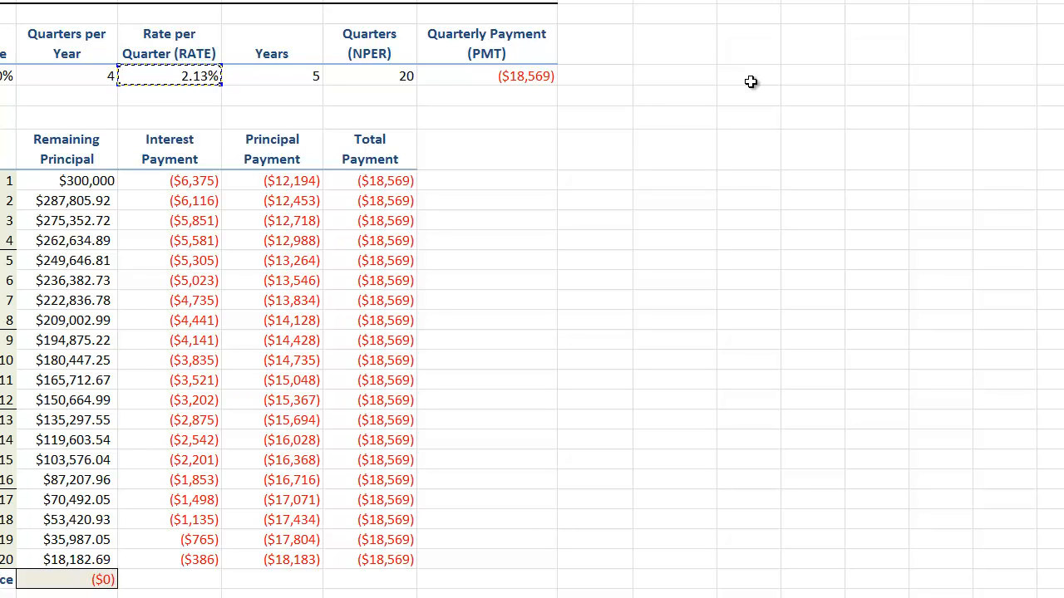
key(F4)
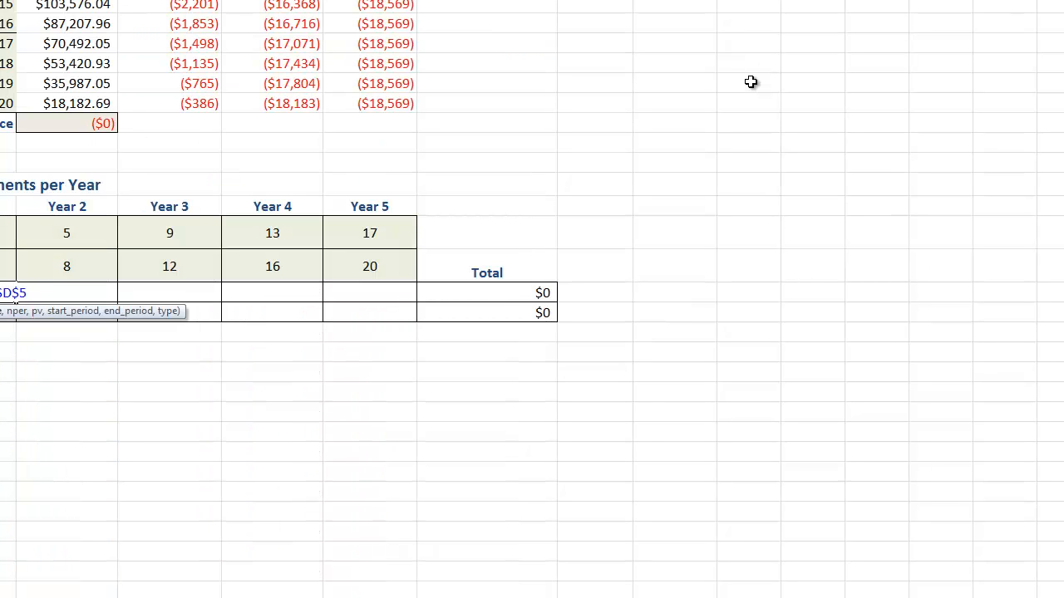
text(,)
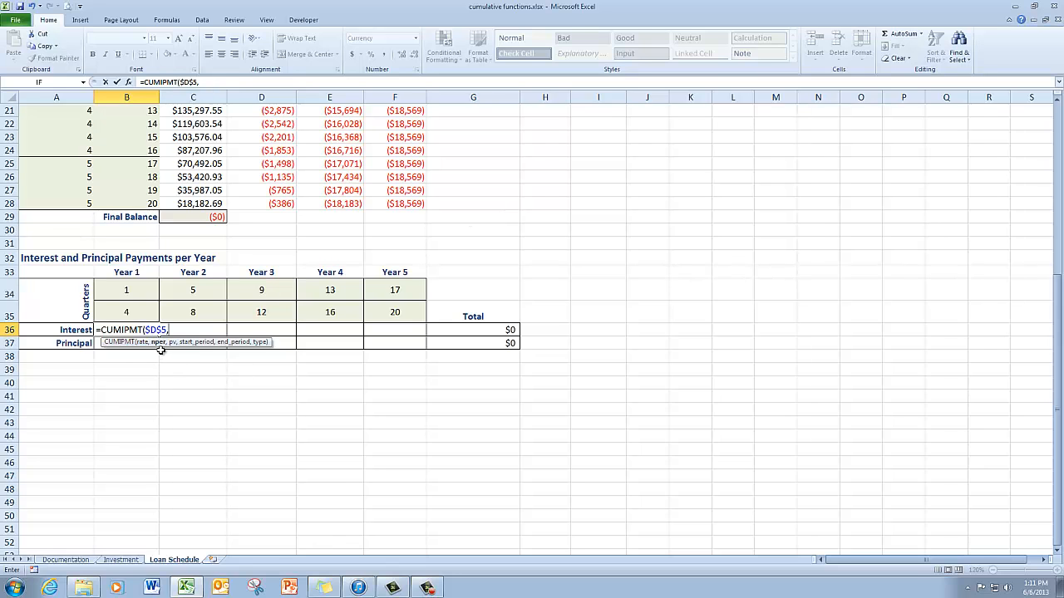
Step: Add $F$5 as the number of periods and $A$5 as the present value in the CUMIPMT formula, both as absolute references
scroll(431, 251, up, 5)
scroll(432, 250, up, 2)
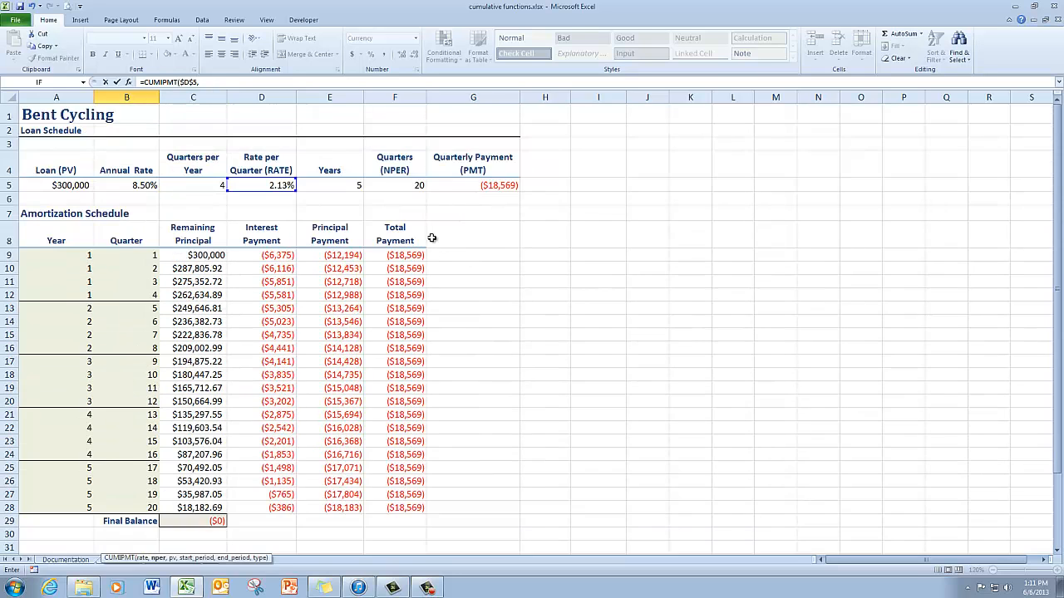
click(419, 234)
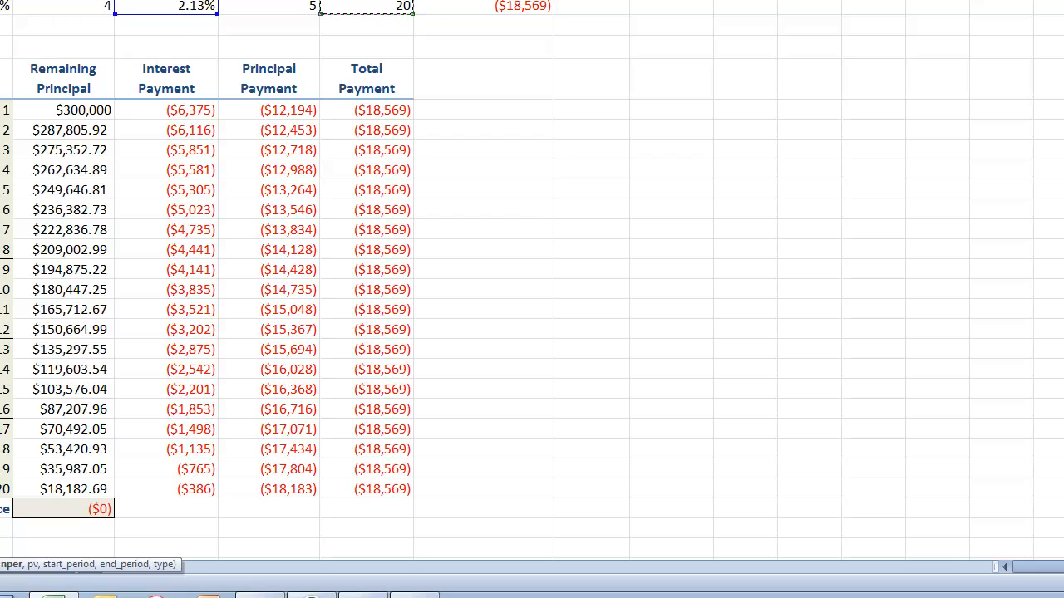
scroll(532, 311, down, 8)
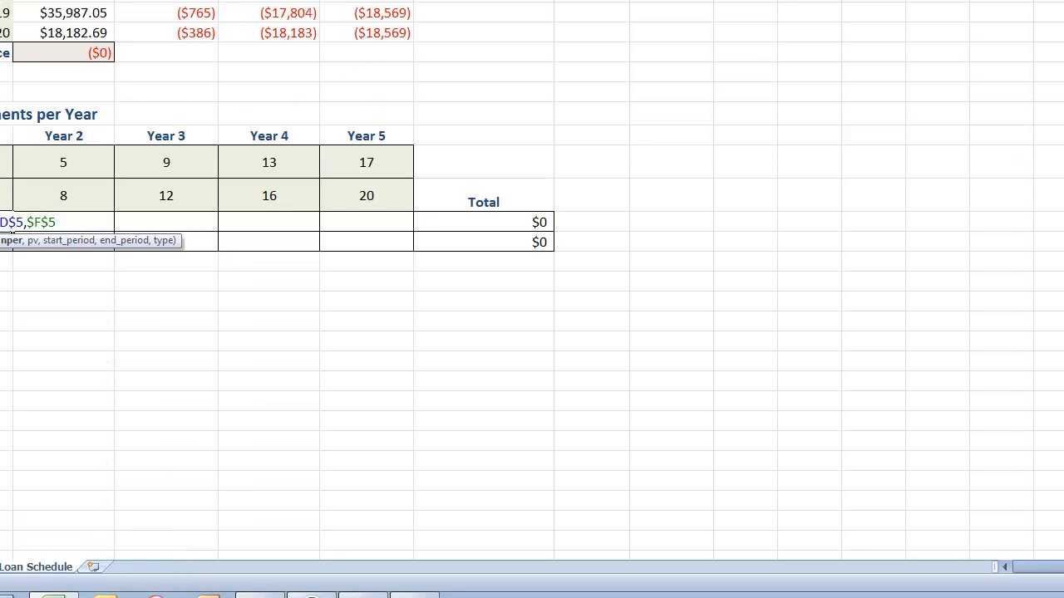
text(,)
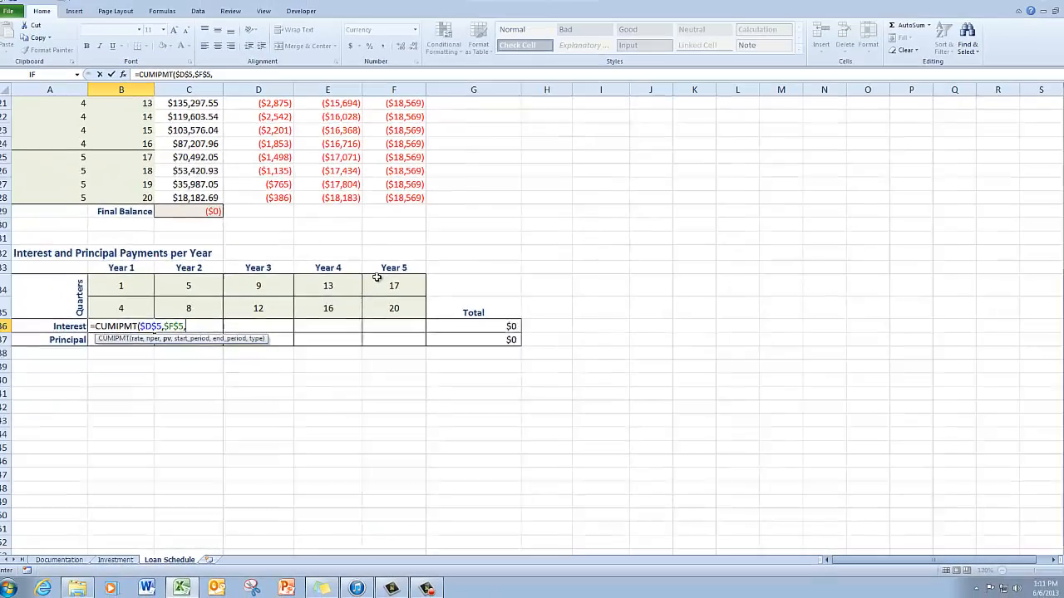
scroll(264, 234, up, 8)
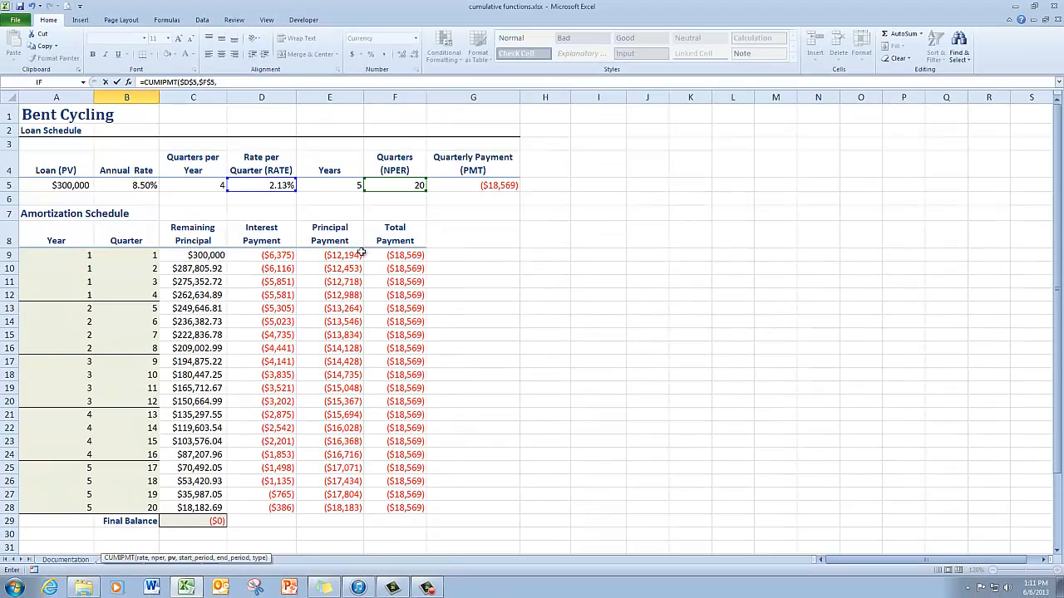
click(79, 186)
key(F4)
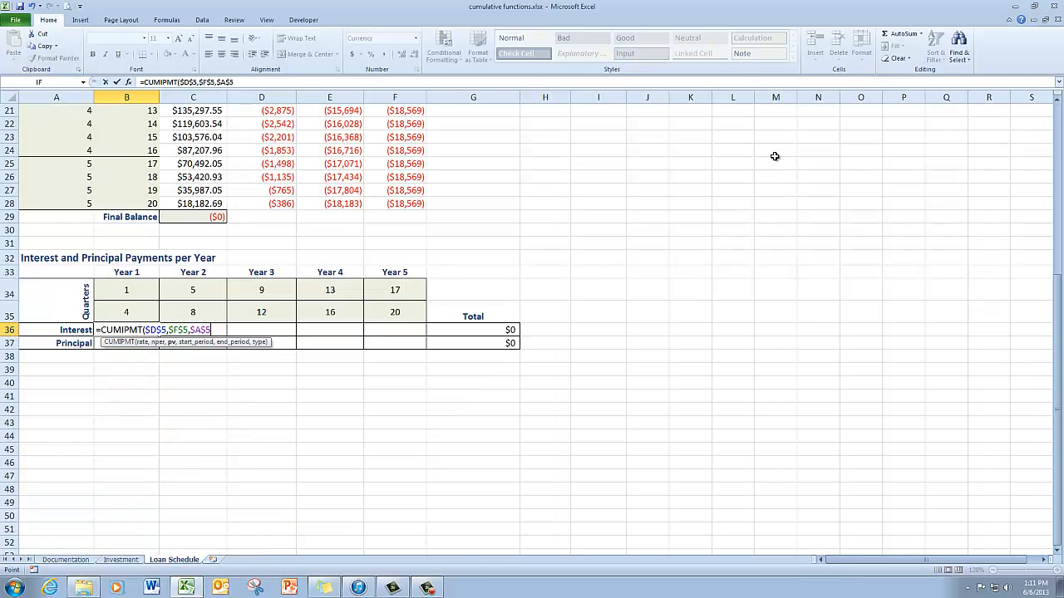
text(,)
Step: Complete the Year 1 interest formula with start period B34, end period B35 and type 0, and copy it across through Year 5 (F36)
click(132, 289)
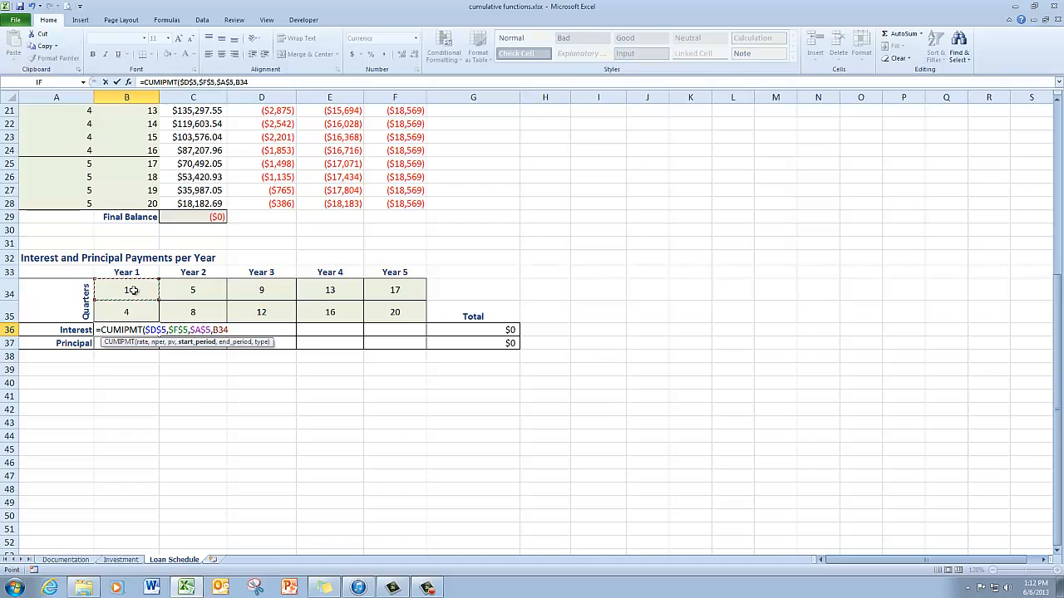
text(,)
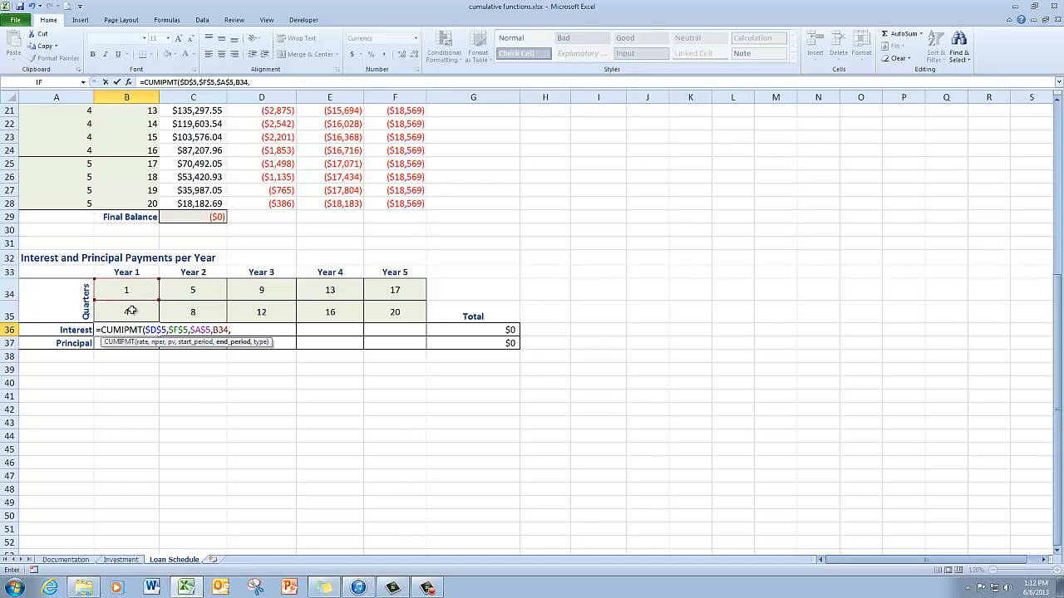
click(132, 311)
text(,)
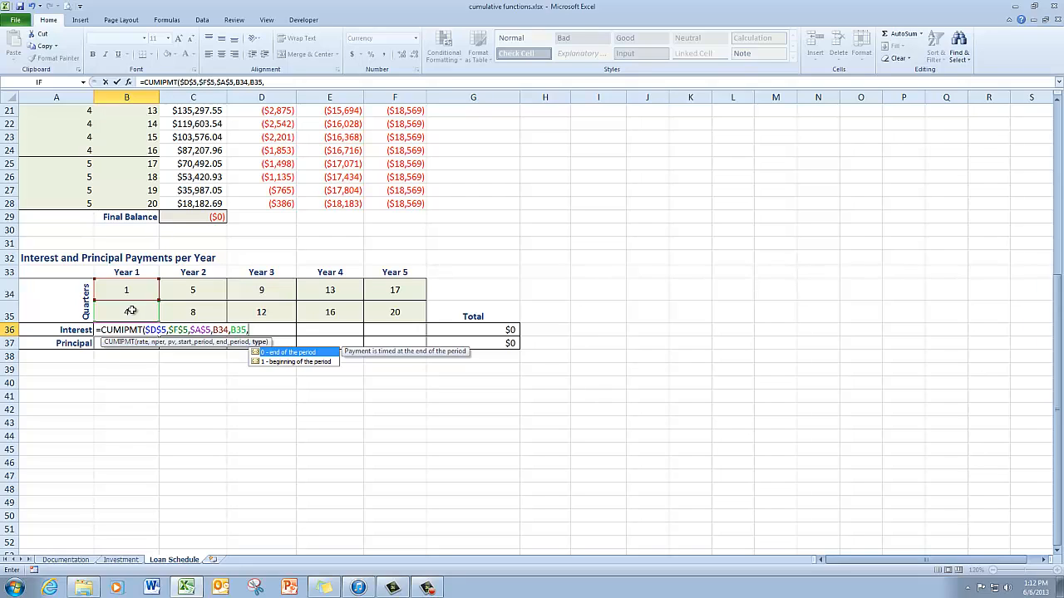
double_click(293, 356)
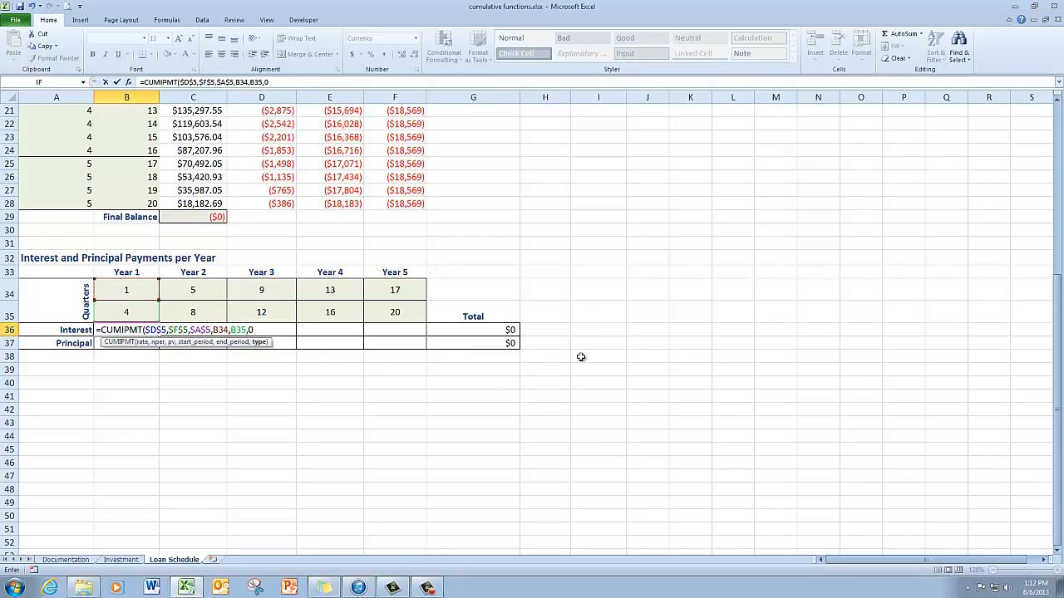
key(Tab)
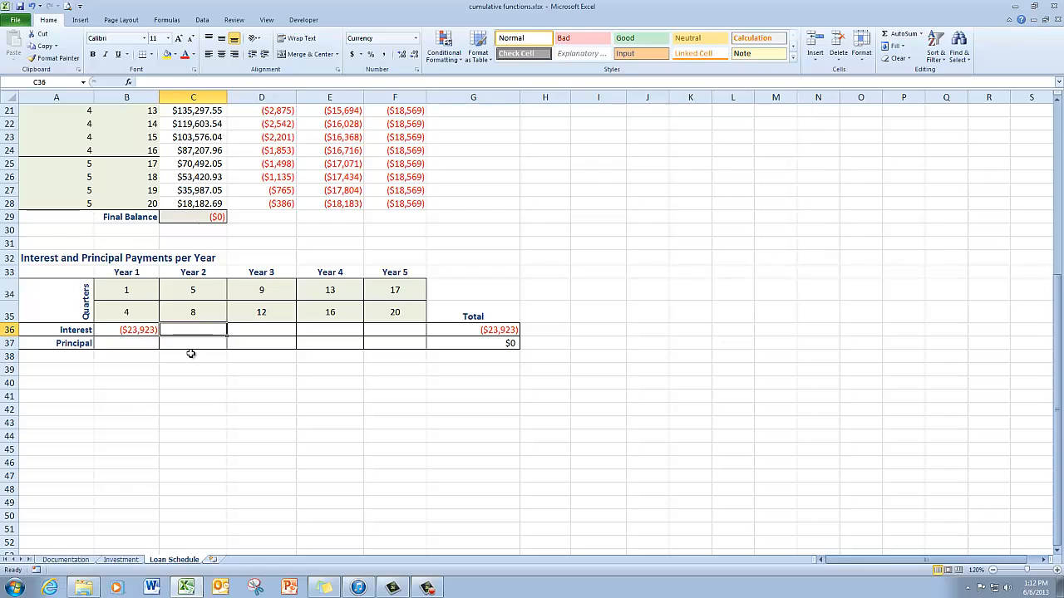
click(146, 330)
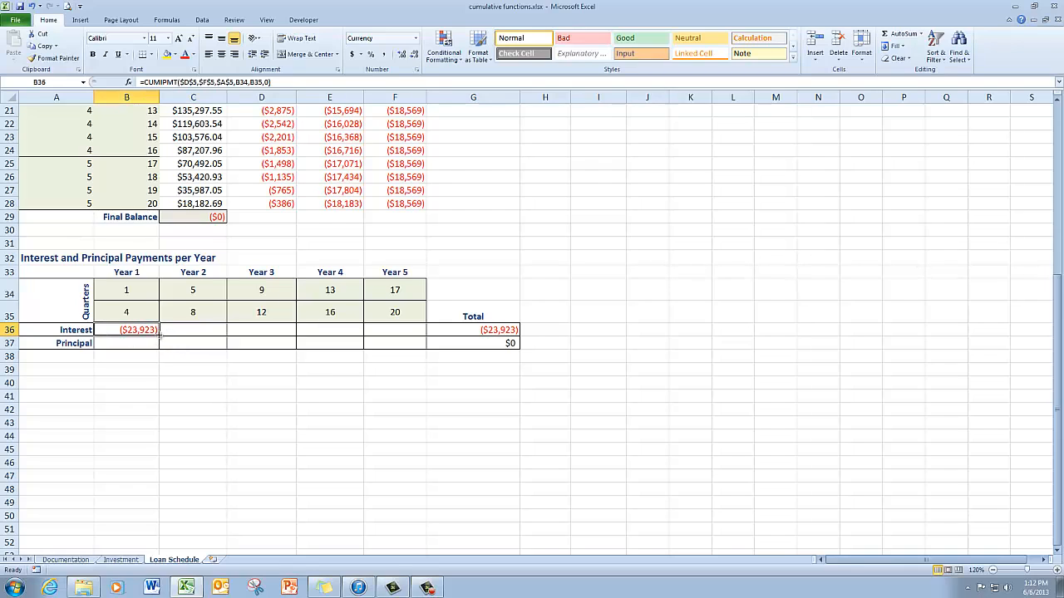
drag(160, 333, 411, 332)
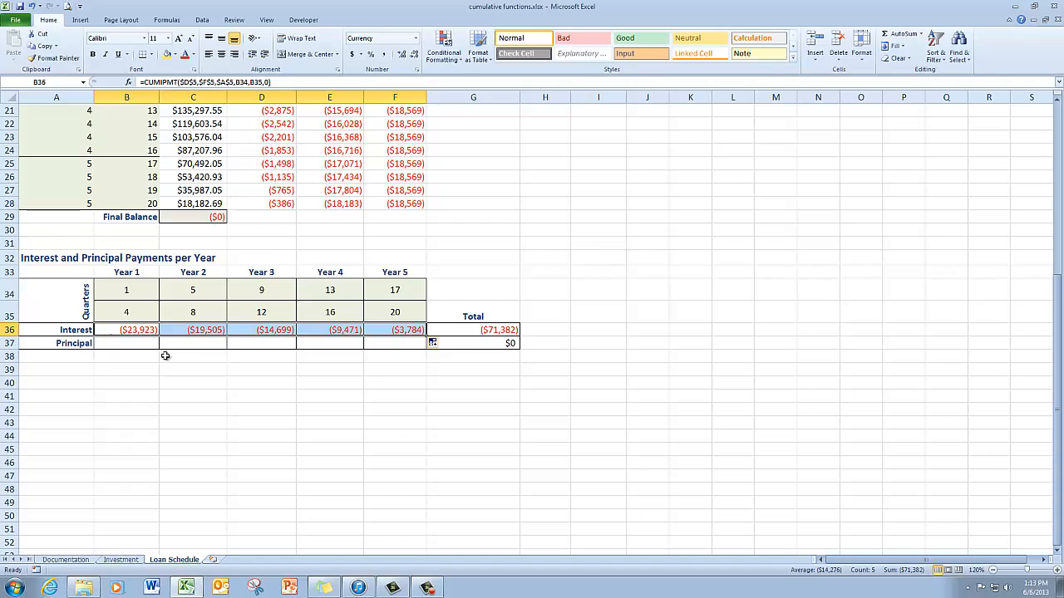
Step: Begin a CUMPRINC formula in Year 1 principal cell B37, using $D$5 as an absolute reference for the rate
click(133, 346)
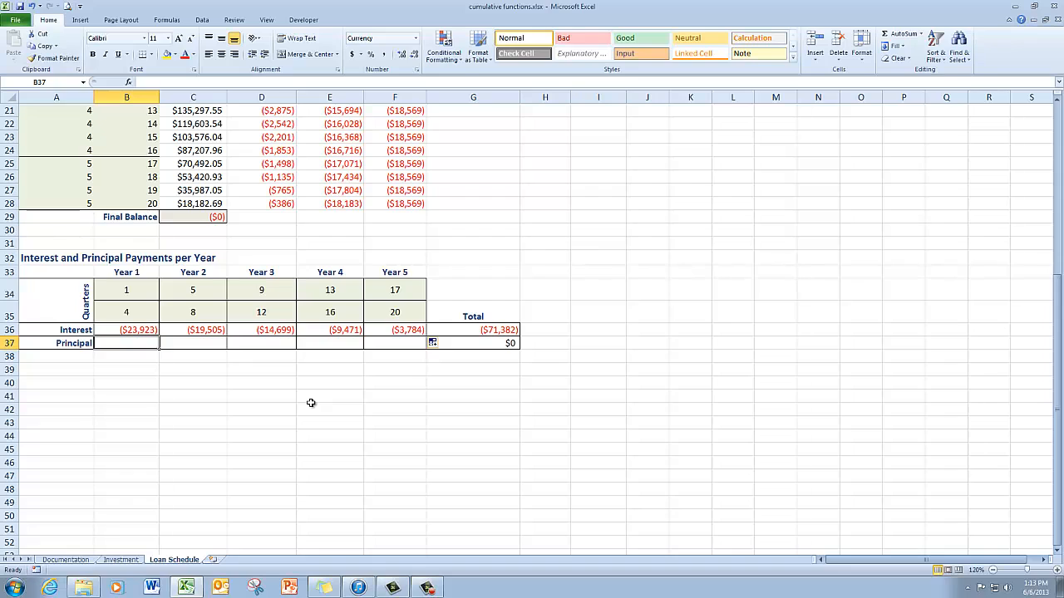
text(=)
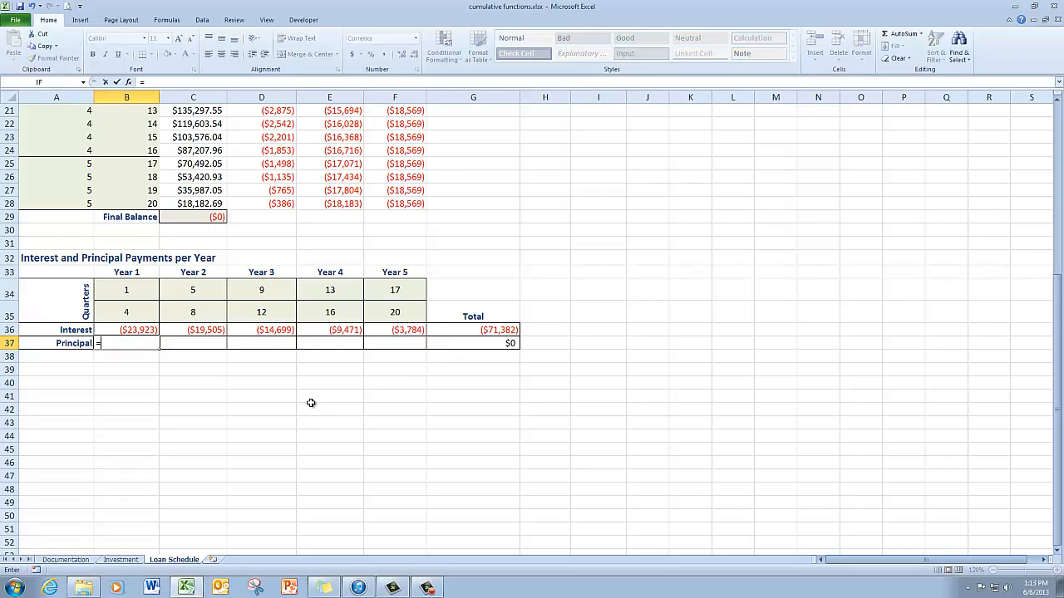
text(cum)
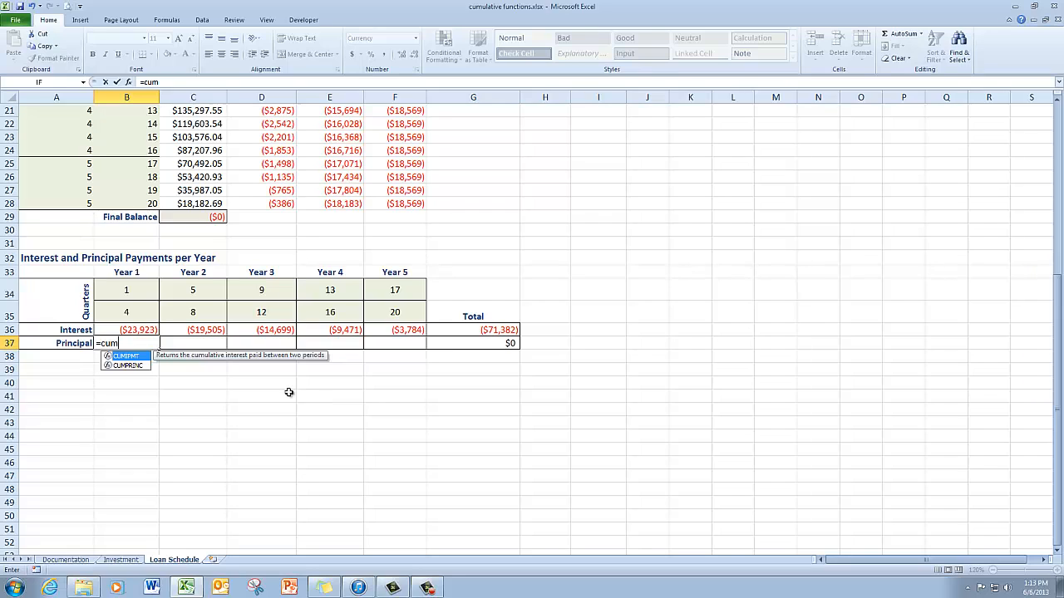
click(137, 367)
double_click(137, 366)
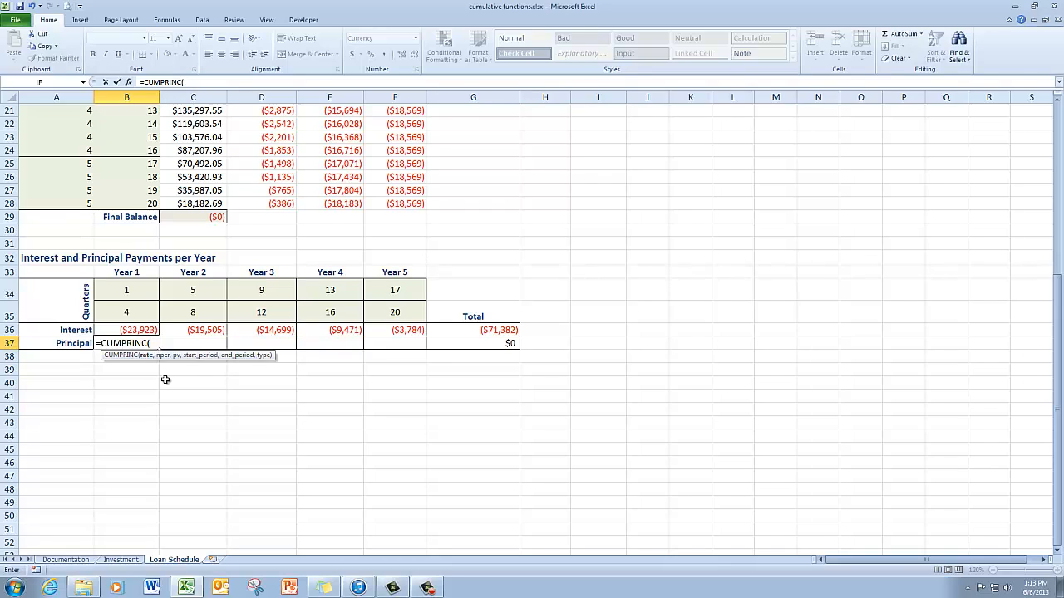
scroll(172, 362, up, 4)
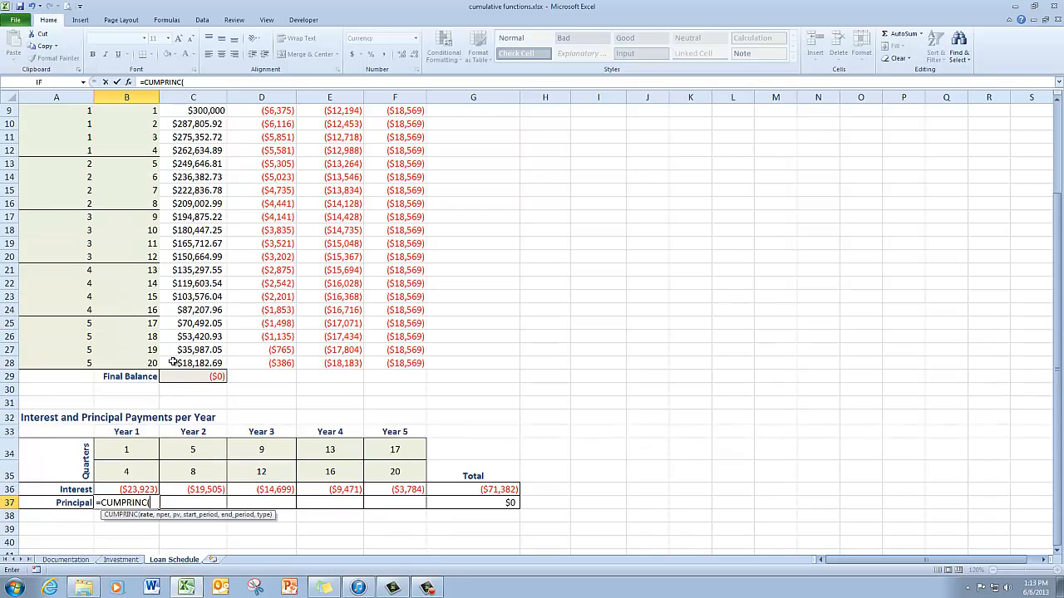
scroll(172, 362, up, 3)
scroll(246, 363, down, 4)
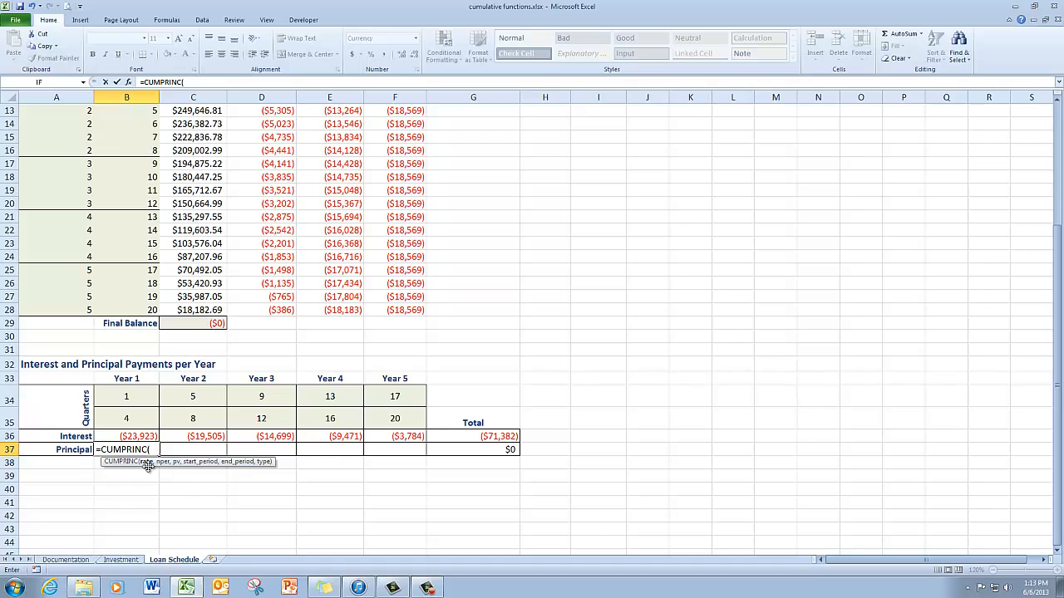
scroll(320, 388, up, 4)
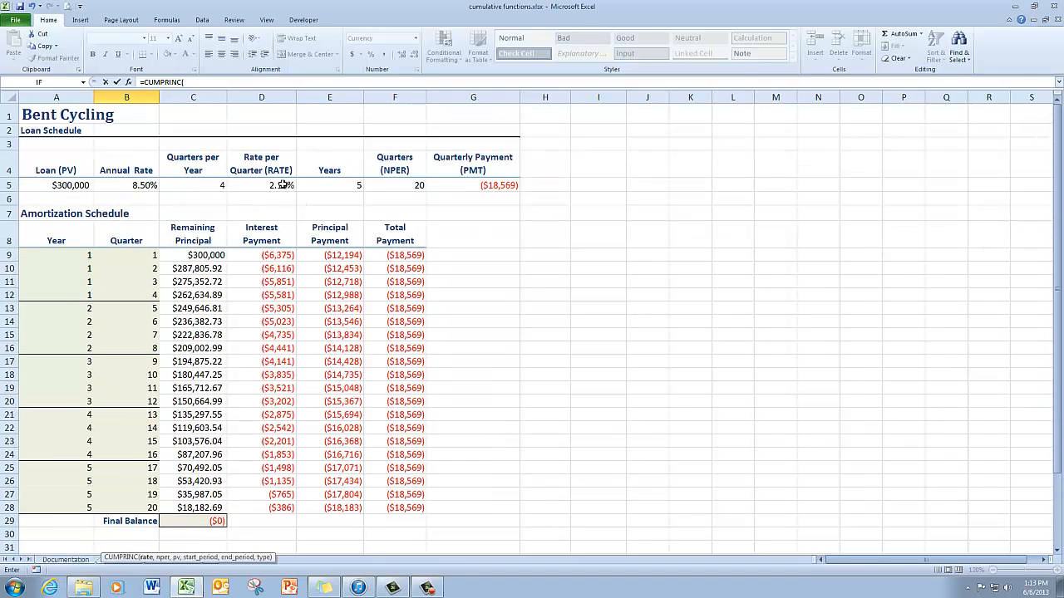
click(283, 184)
key(F4)
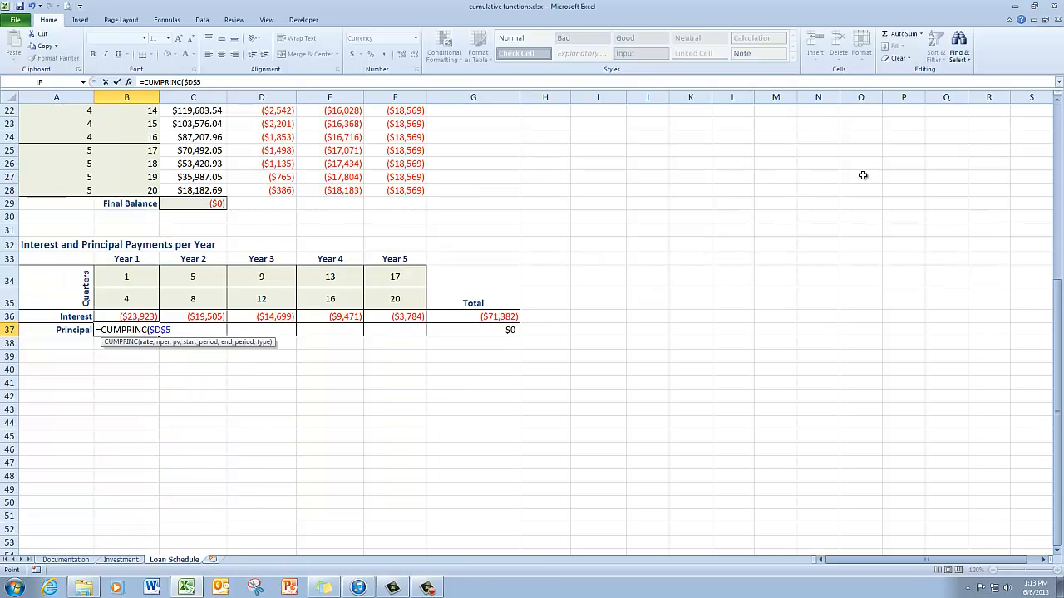
text(,)
Step: Add $F$5 as the number of periods and $A$5 as the present value in the CUMPRINC formula, both as absolute references
scroll(452, 220, up, 6)
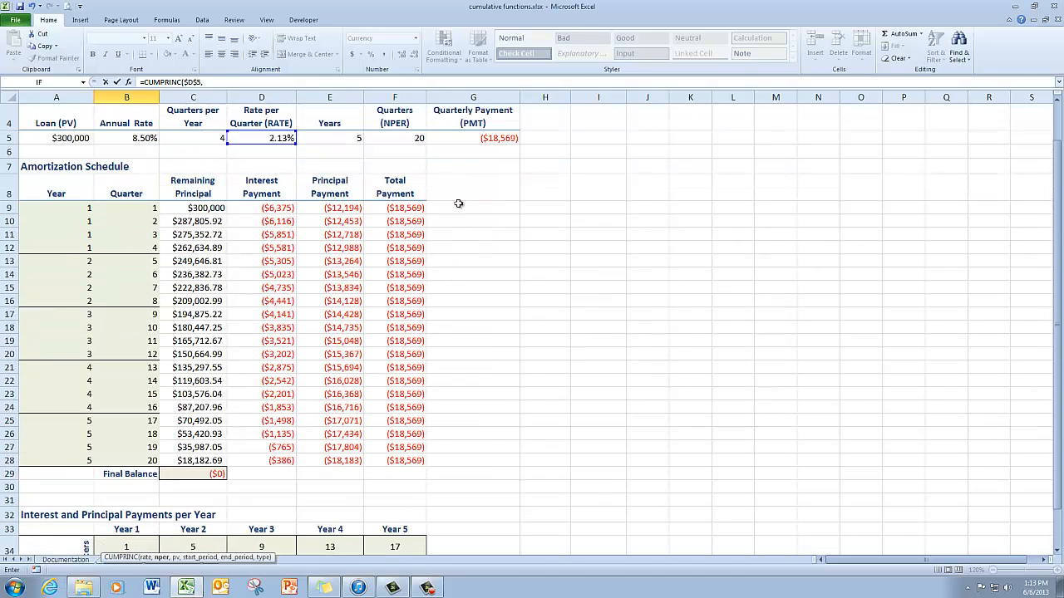
click(406, 138)
key(F4)
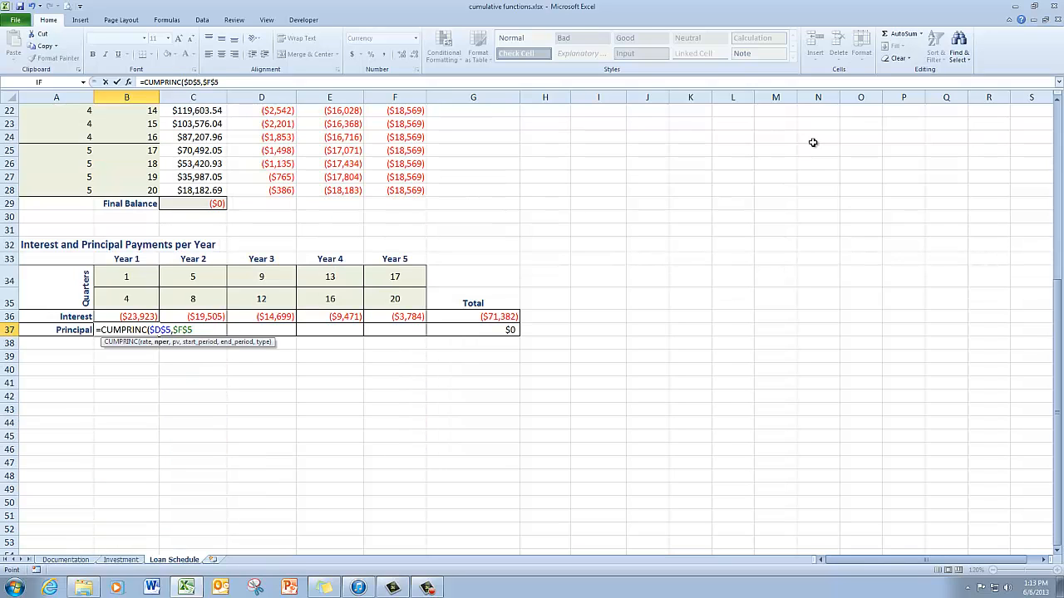
text(,)
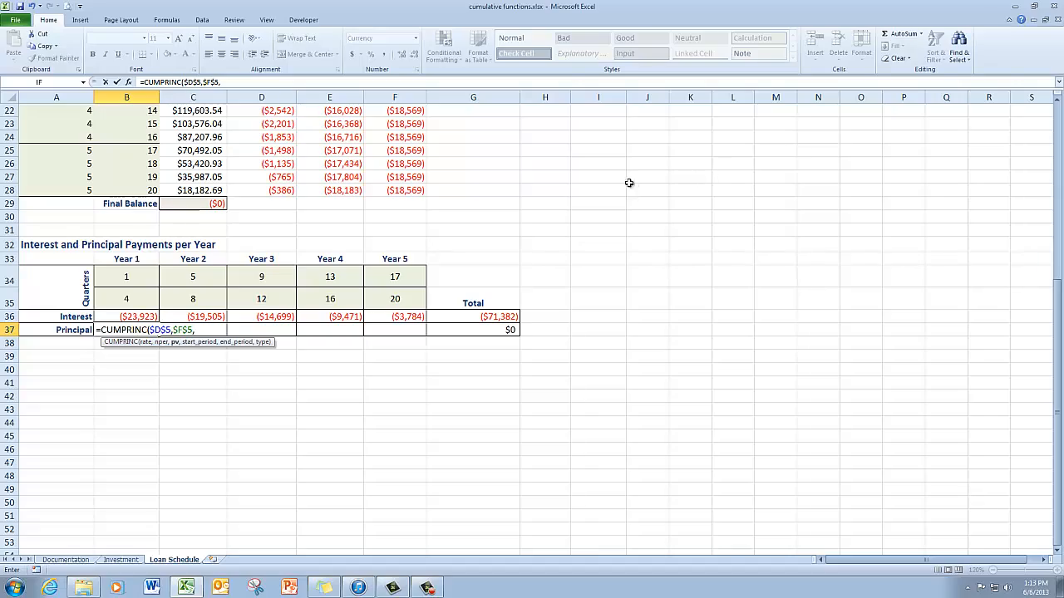
scroll(350, 231, up, 7)
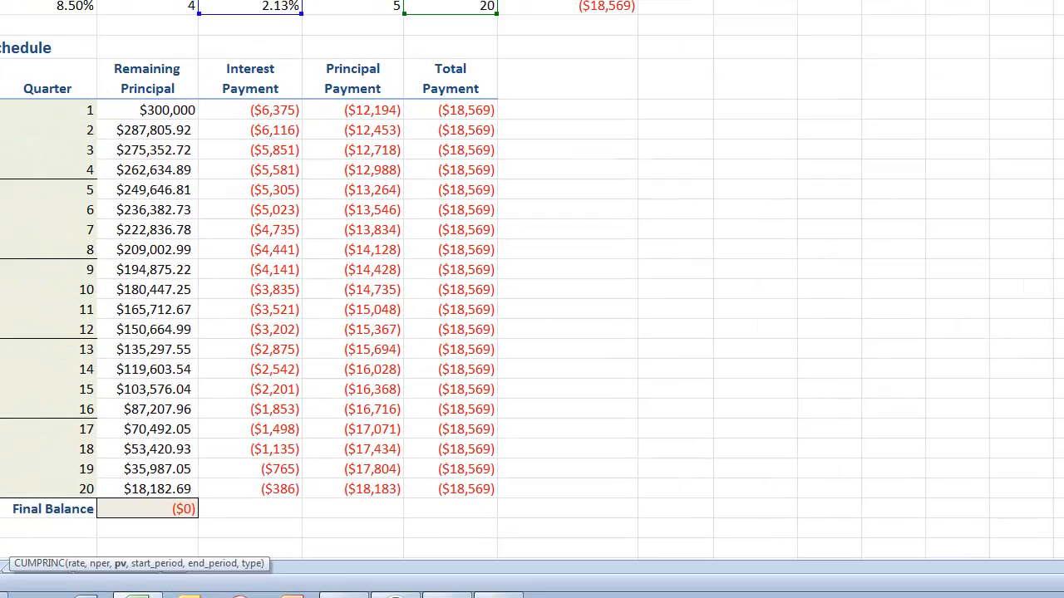
text($A$5)
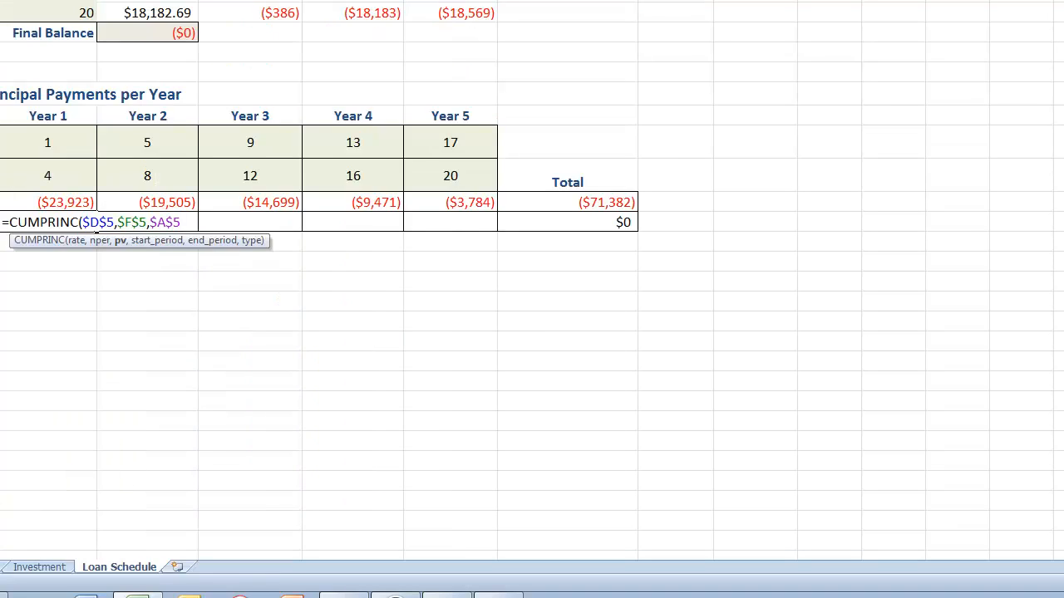
text(,)
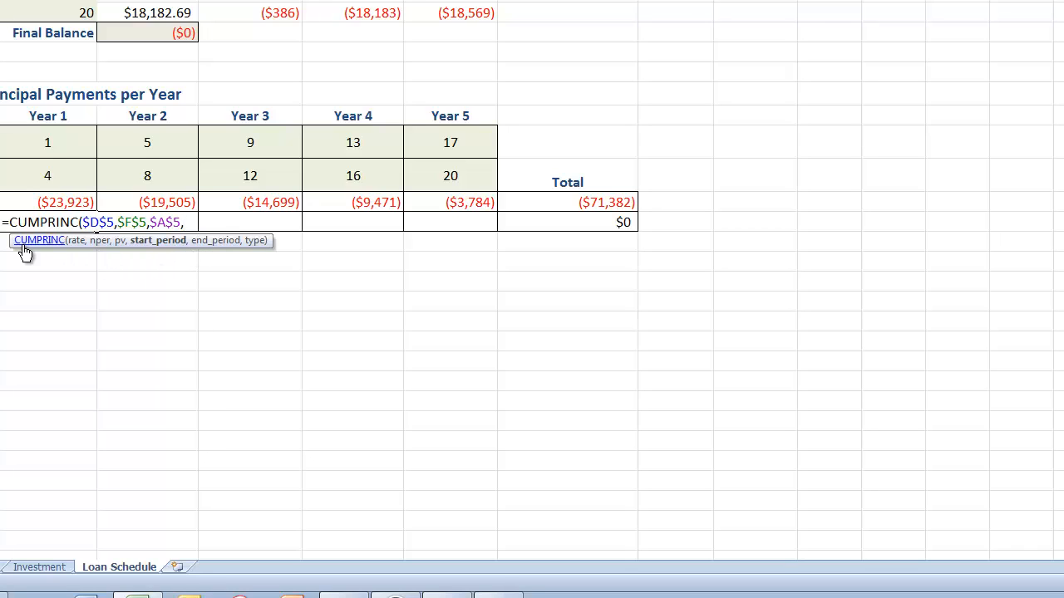
Step: Complete the Year 1 principal formula with start period B34, end period B35 and type 0, and copy it across through Year 5 (F37)
click(59, 148)
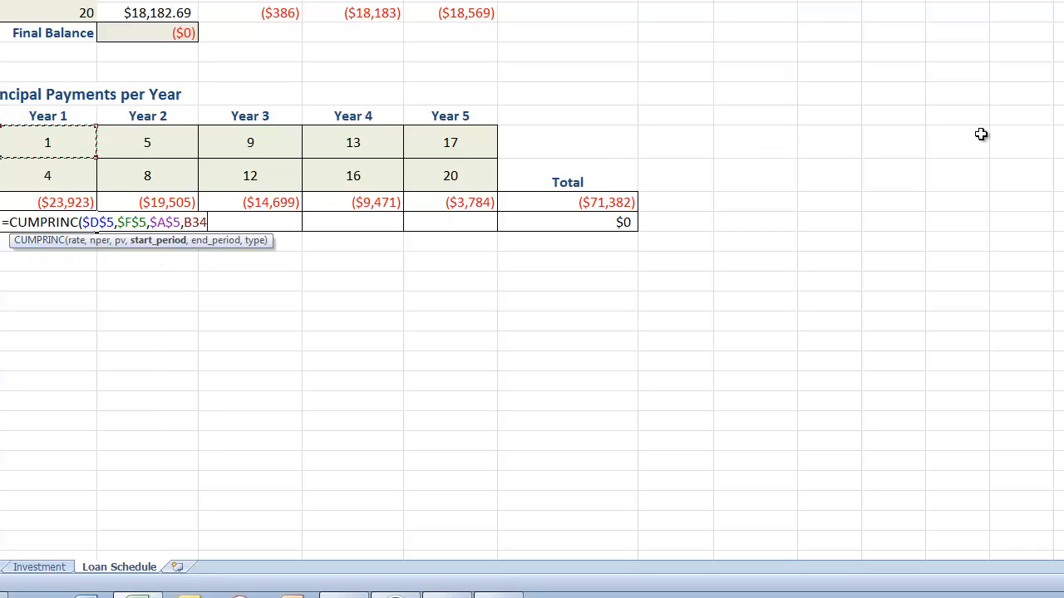
text(,)
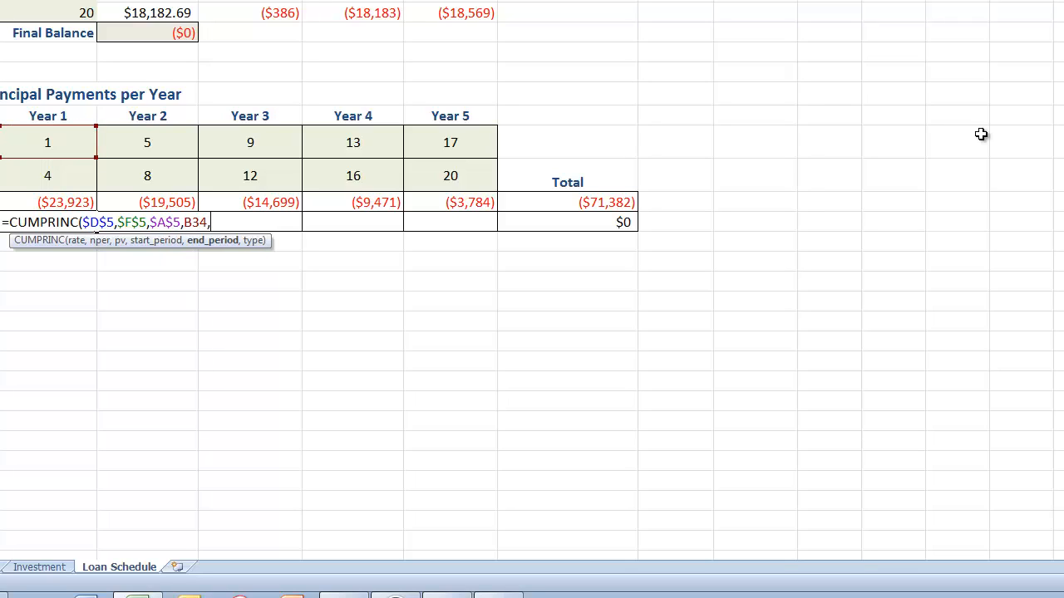
click(51, 180)
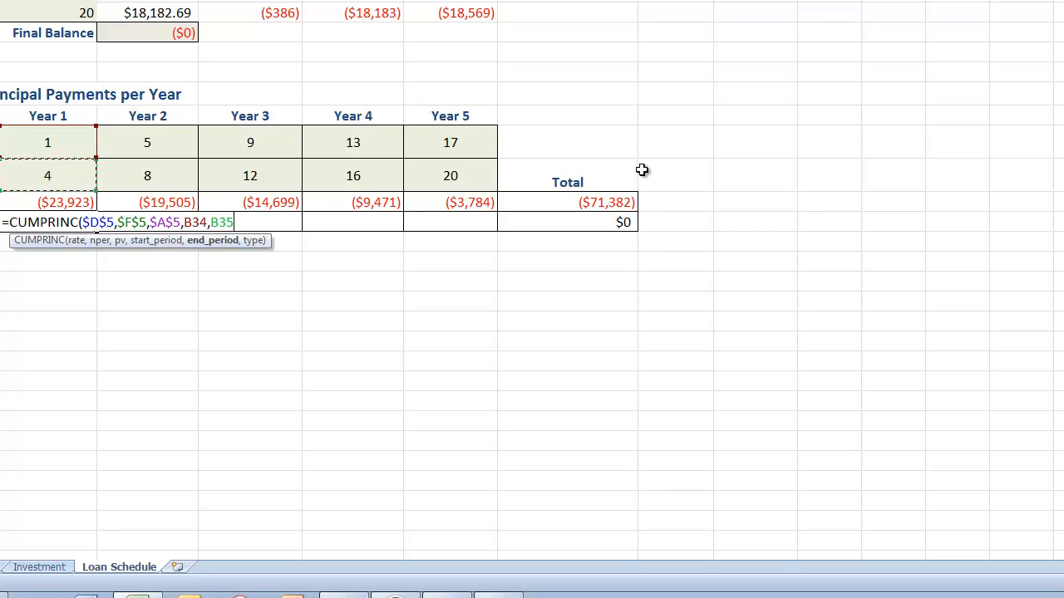
text(,)
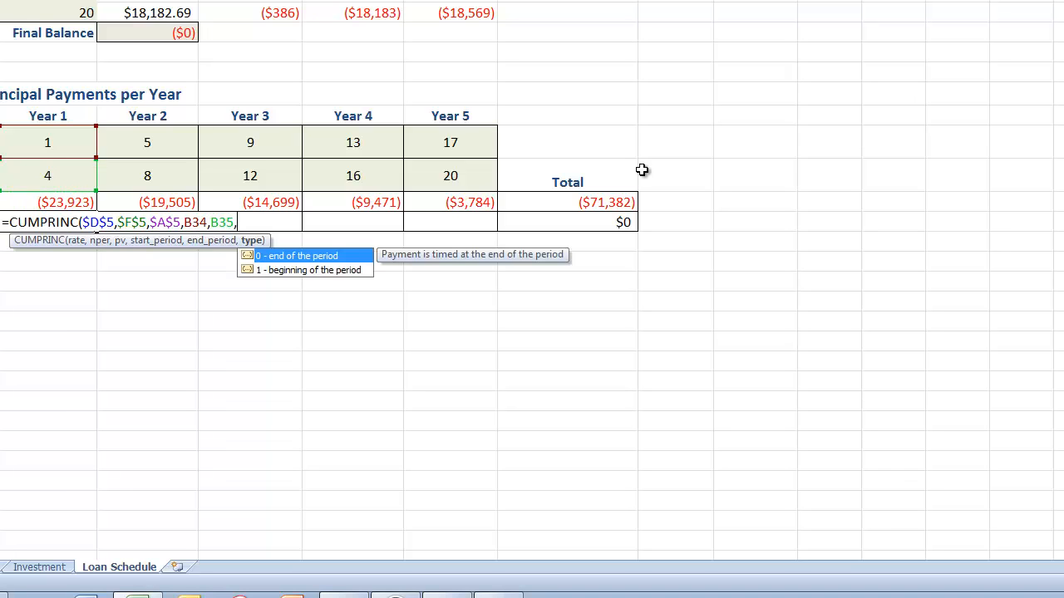
scroll(642, 169, up, 1)
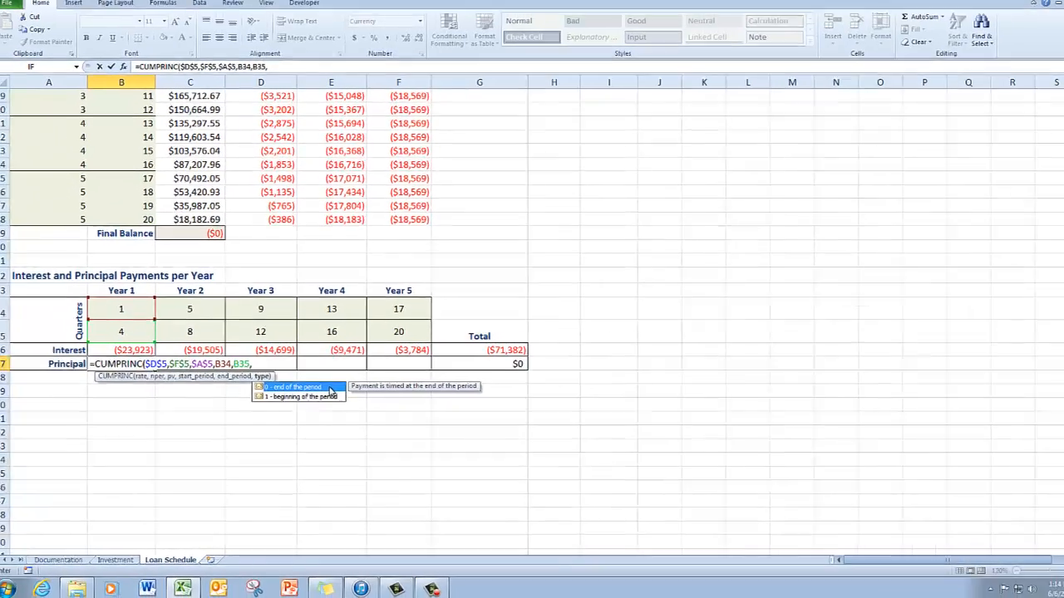
double_click(349, 316)
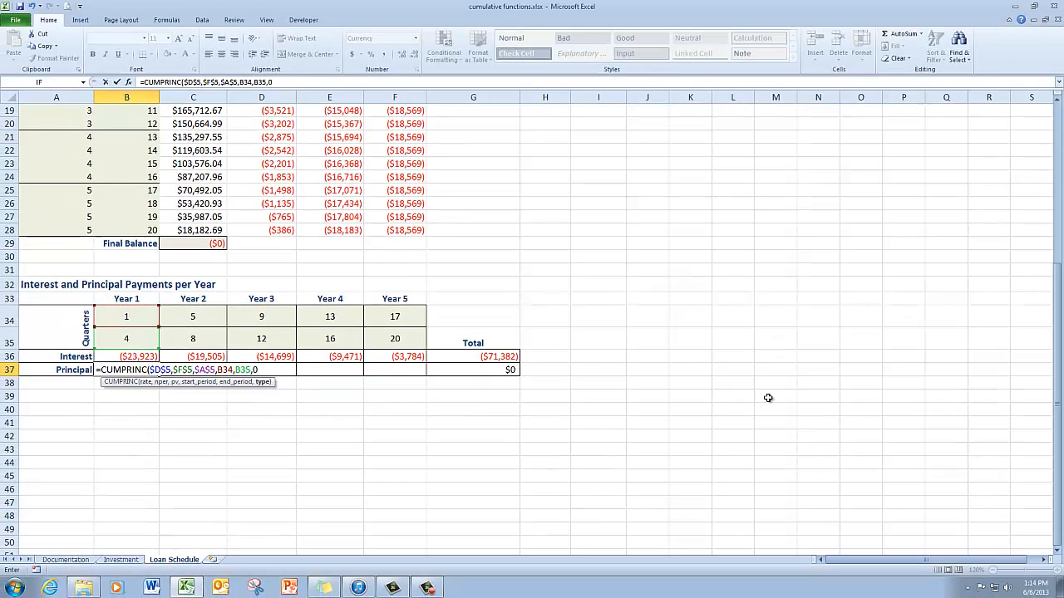
key(Tab)
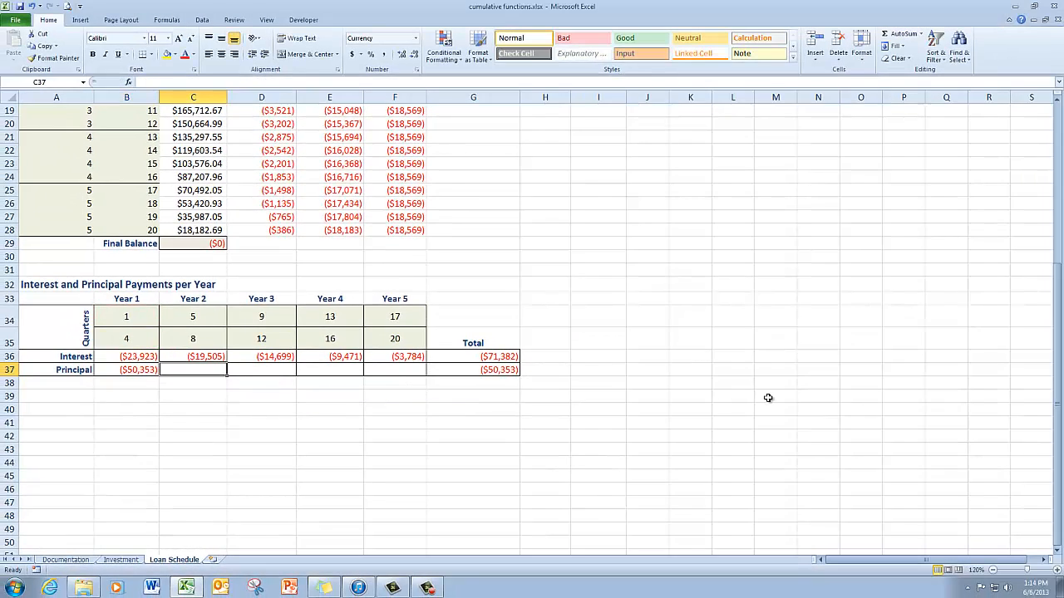
click(144, 373)
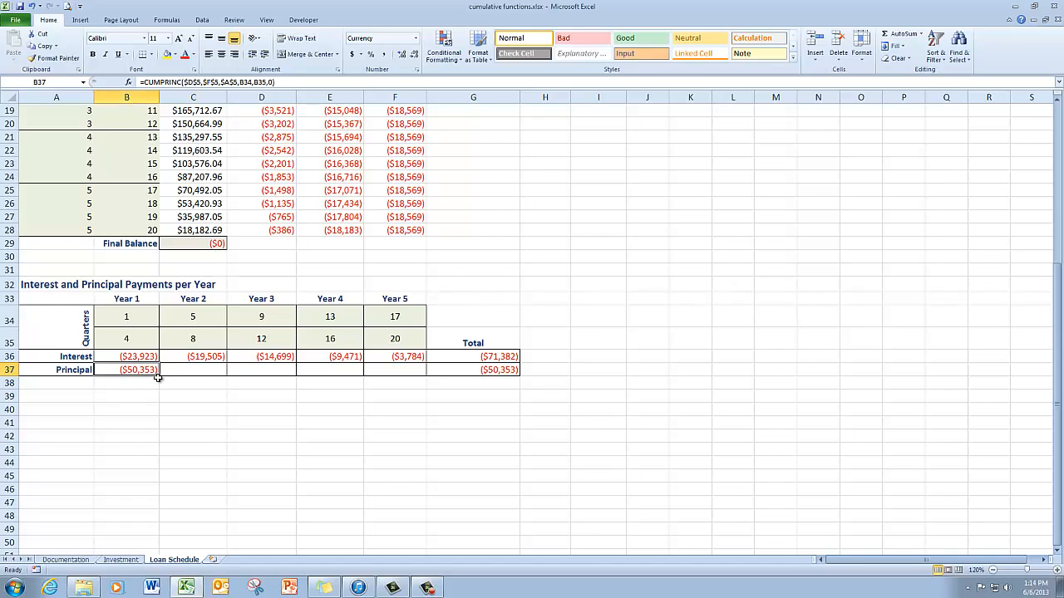
drag(160, 376, 421, 372)
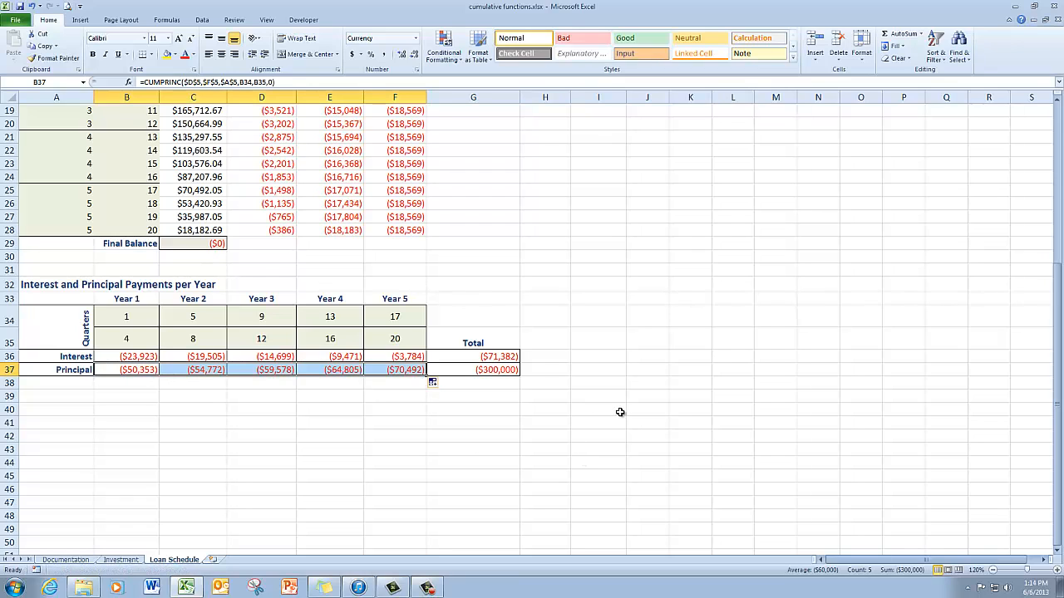